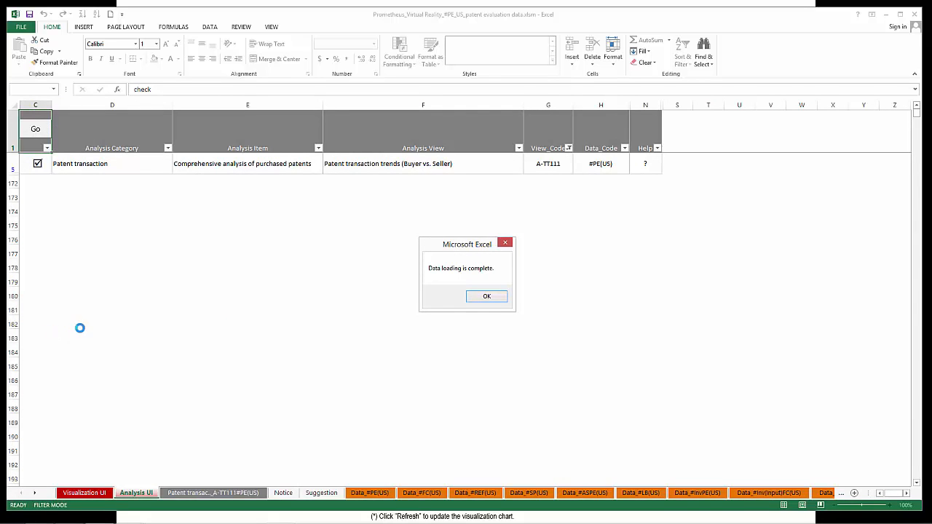
# Step: Open the generated A-TT111 patent transaction sheet and select its pivot table's Row Labels header
pyautogui.click(486, 295)
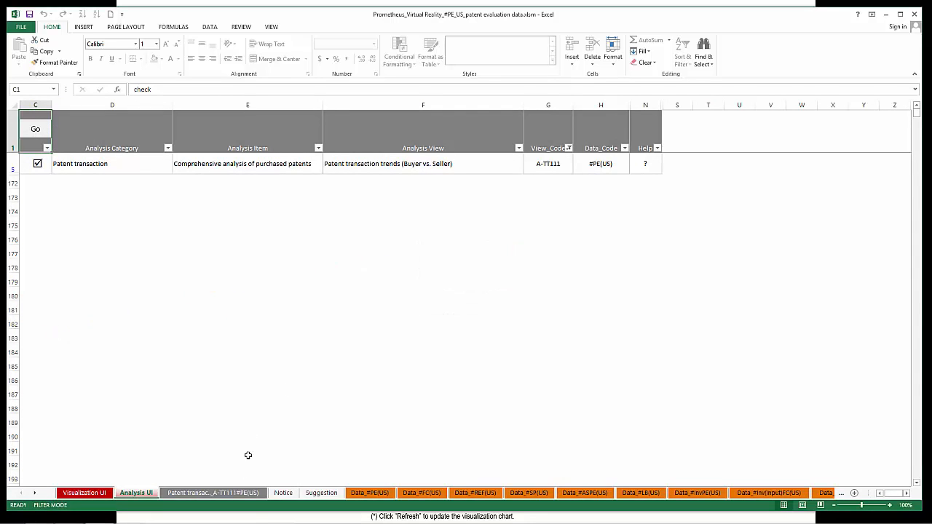
pyautogui.click(215, 495)
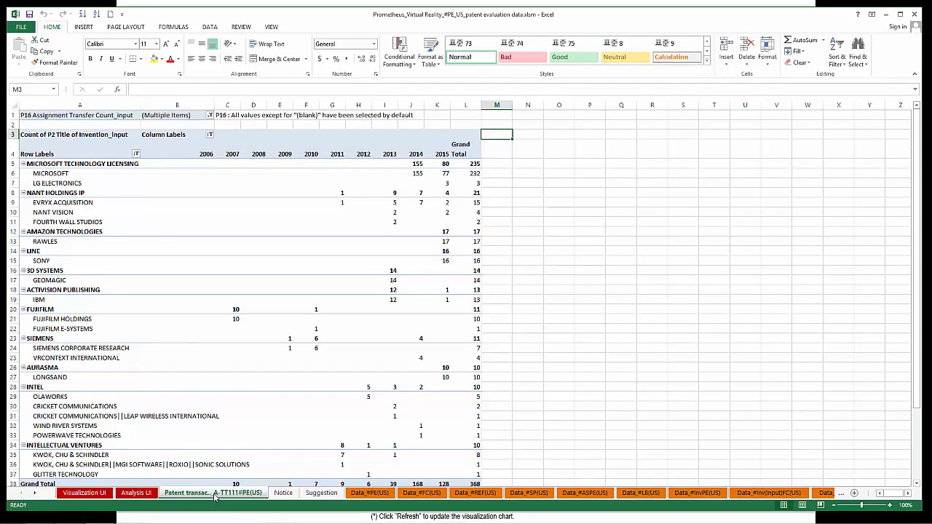
pyautogui.click(81, 154)
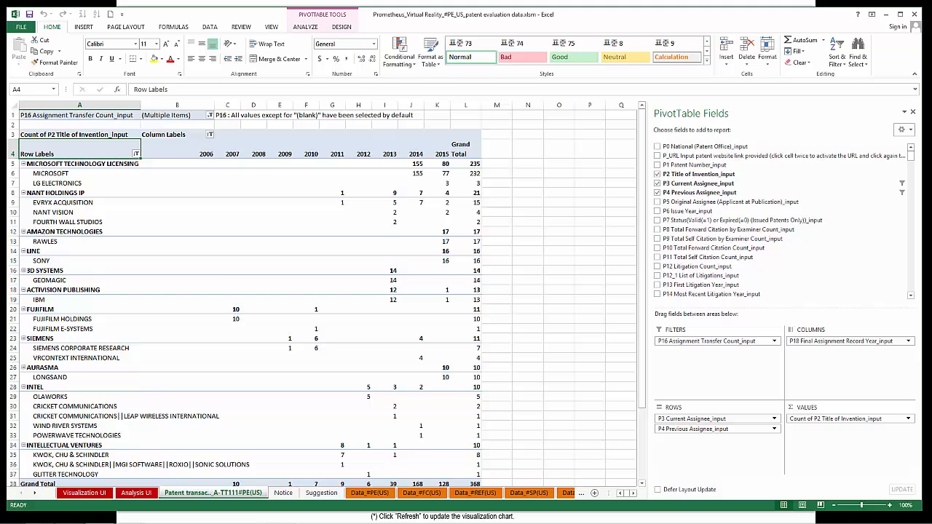
# Step: Add the P153 Whether Current Assignee and Previous Assignee Have a Common Brand(=1) field to the pivot table's report filters
pyautogui.click(910, 235)
pyautogui.moveTo(911, 235); pyautogui.dragTo(910, 235)
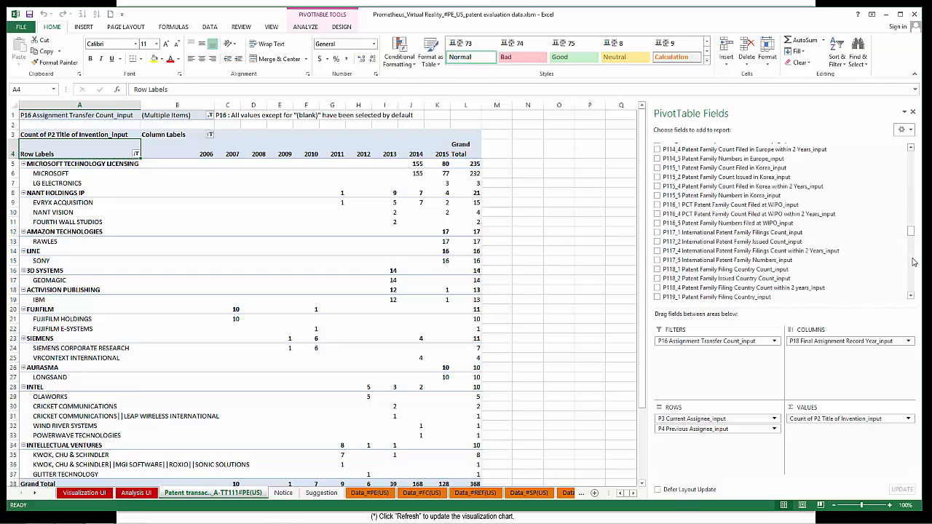
pyautogui.click(911, 264)
pyautogui.moveTo(914, 281); pyautogui.dragTo(913, 281)
pyautogui.click(909, 148)
pyautogui.moveTo(659, 153); pyautogui.dragTo(723, 371)
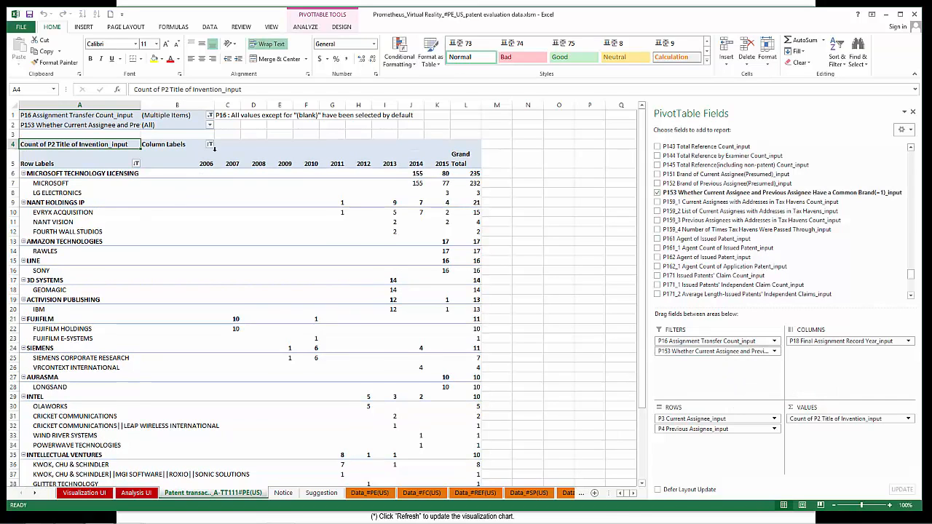
pyautogui.click(209, 126)
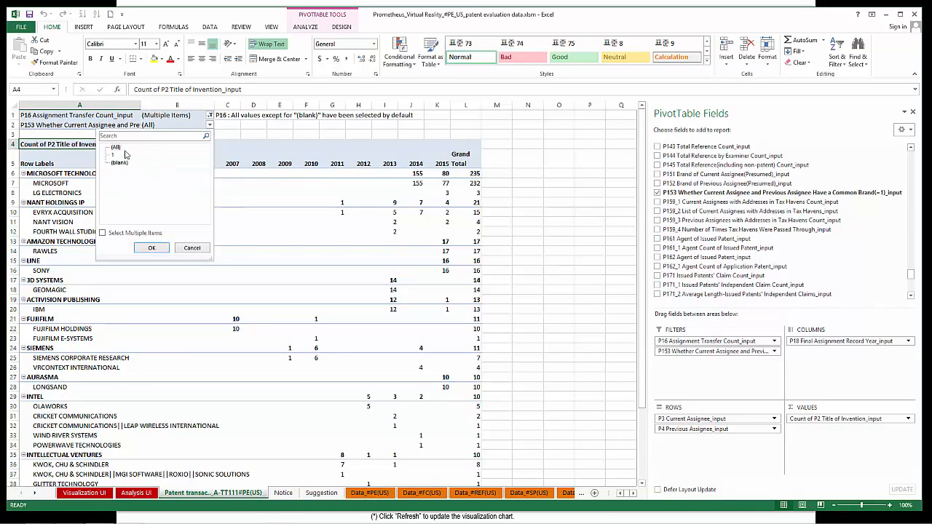
pyautogui.click(102, 233)
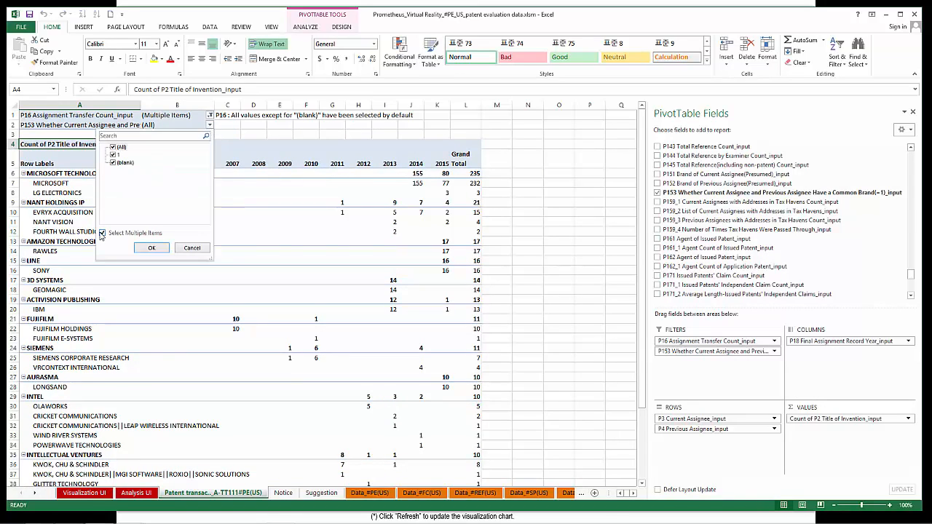
pyautogui.click(113, 154)
pyautogui.click(195, 248)
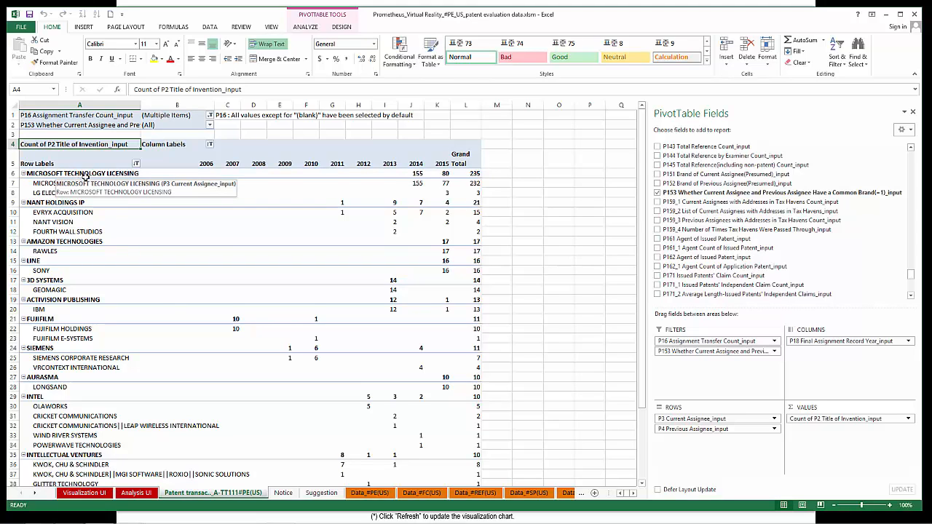
# Step: Exclude the value 1 from the P153 common-brand report filter so that only (blank) stays selected
pyautogui.click(210, 124)
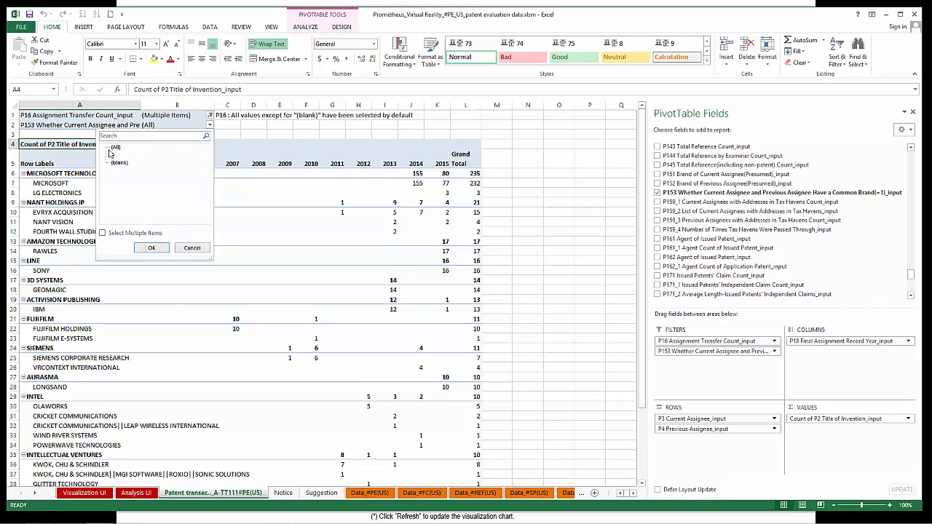
pyautogui.click(103, 233)
pyautogui.click(113, 155)
pyautogui.click(151, 248)
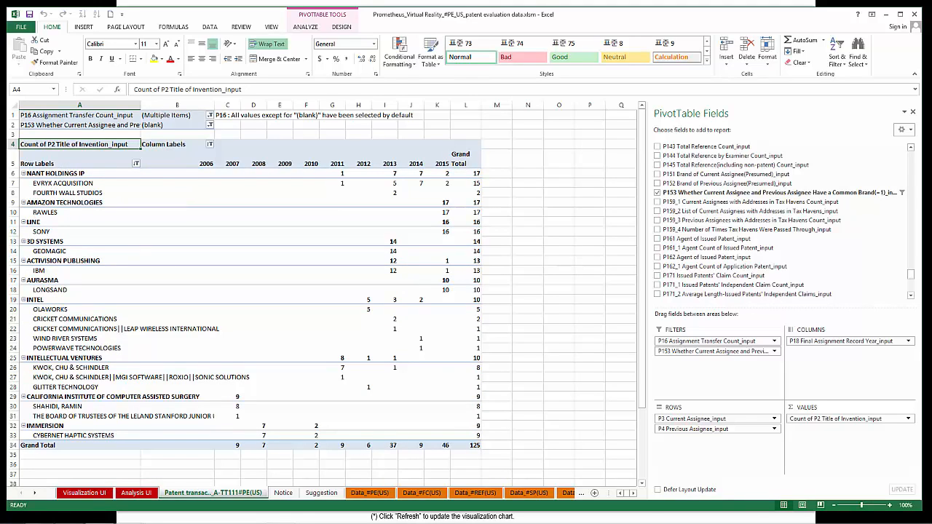
# Step: List the patents behind the NANT HOLDINGS IP – EVRYX ACQUISITION grand total and open the web link of patent 8503787
pyautogui.doubleClick(478, 184)
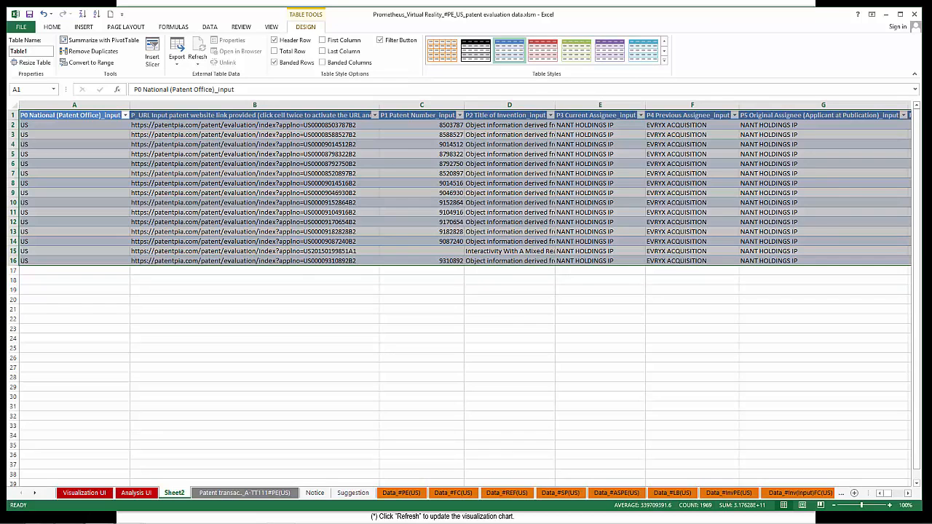
pyautogui.doubleClick(266, 126)
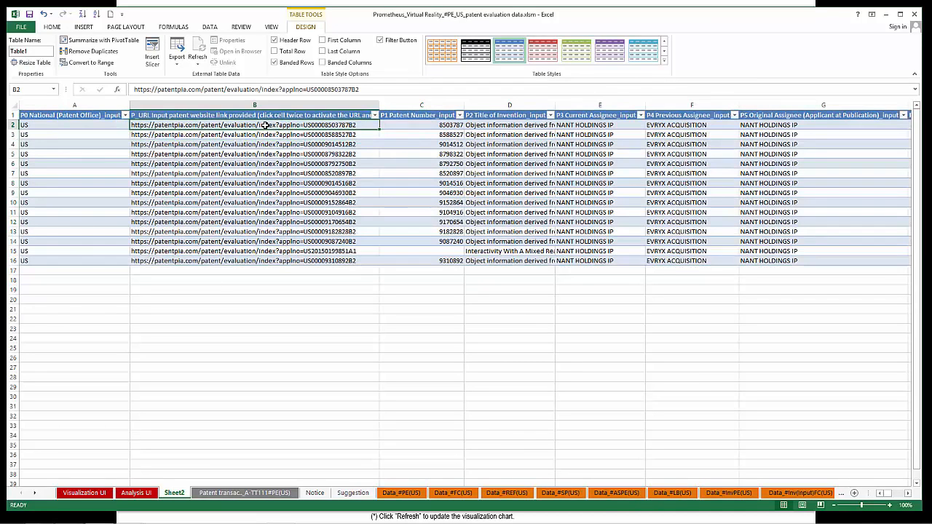
pyautogui.press('Return')
pyautogui.click(268, 127)
pyautogui.click(267, 128)
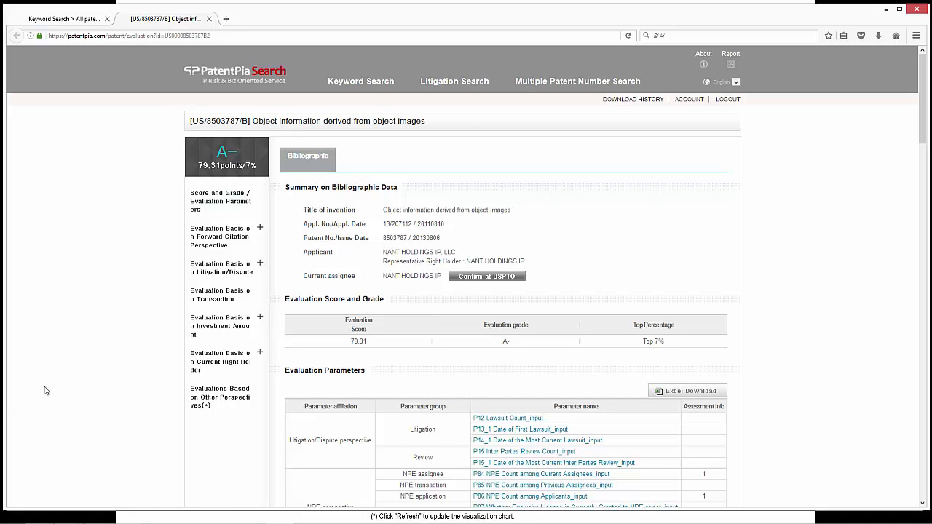
# Step: View the patent's evaluation basis on forward citation and its NPE page
pyautogui.click(221, 235)
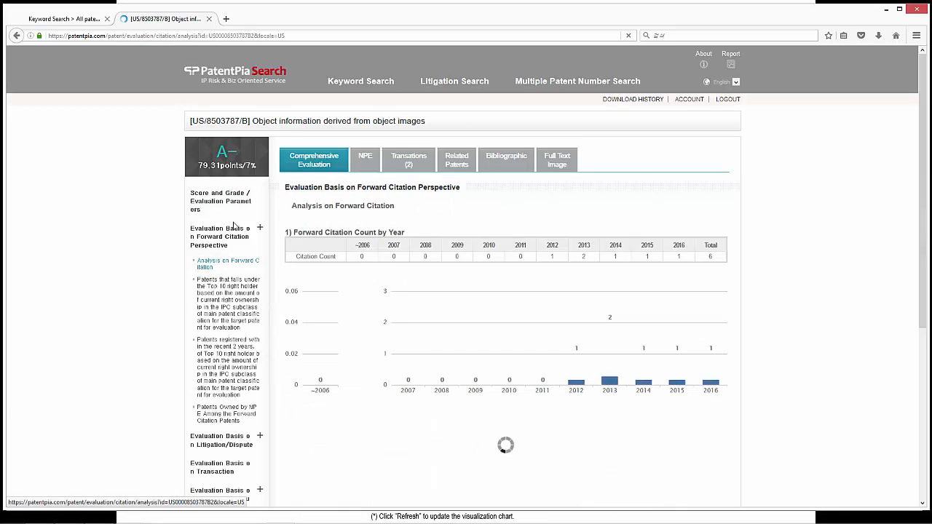
pyautogui.click(368, 160)
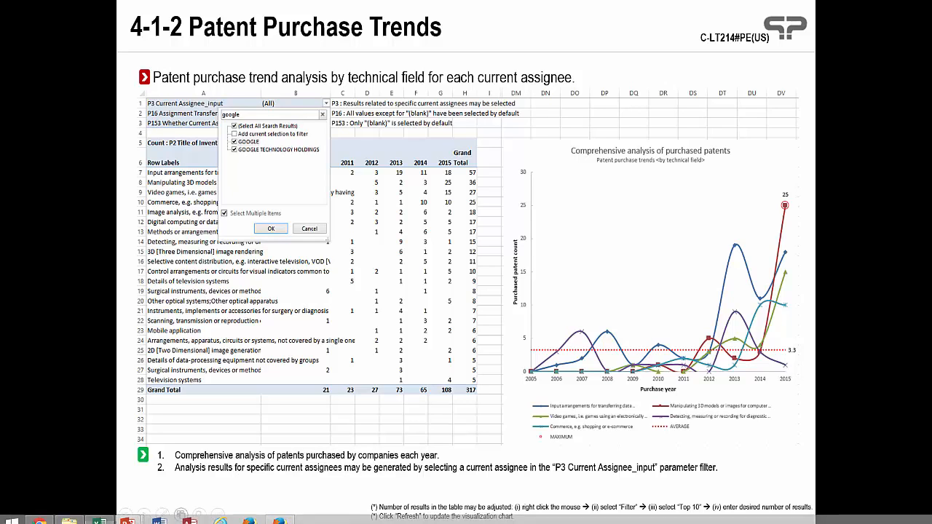
# Step: Switch to the Excel workbook and filter the Visualization UI sheet's View_Code column to C-LT214
pyautogui.click(98, 514)
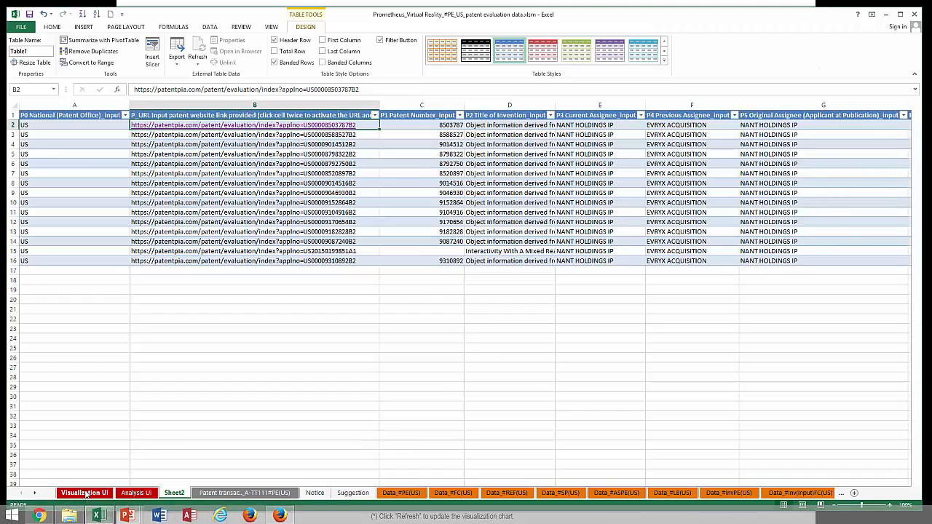
pyautogui.click(84, 493)
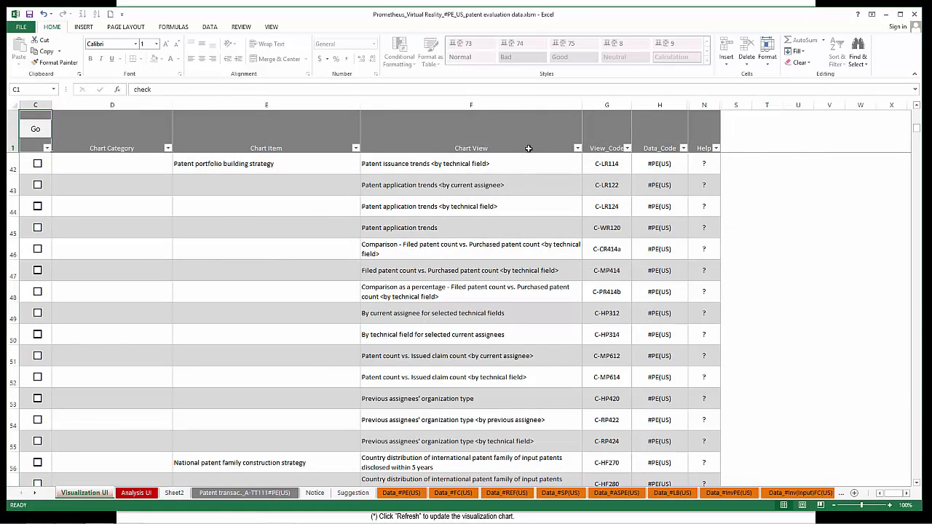
pyautogui.click(626, 148)
pyautogui.click(551, 231)
pyautogui.write('lt214')
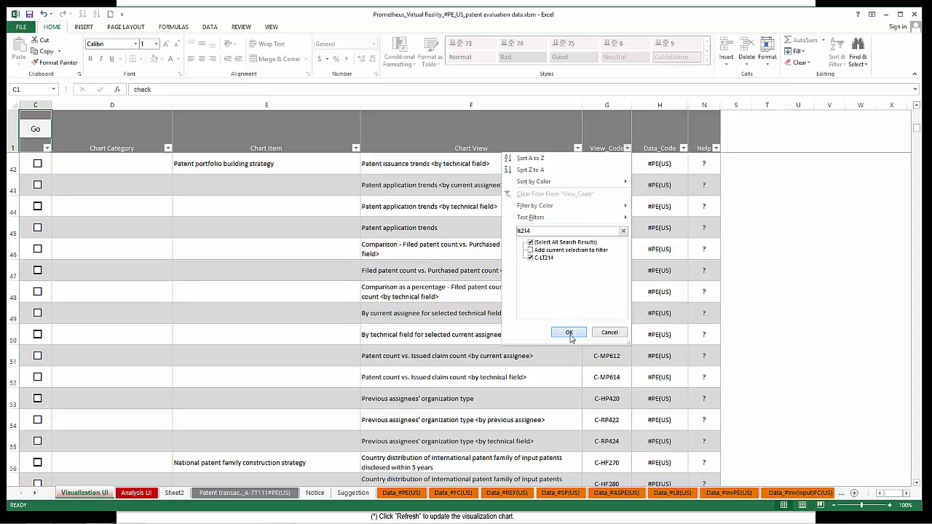
pyautogui.click(571, 335)
# Step: Generate the C-LT214 chart of patent purchase trends by technical field and open its new sheet
pyautogui.click(36, 164)
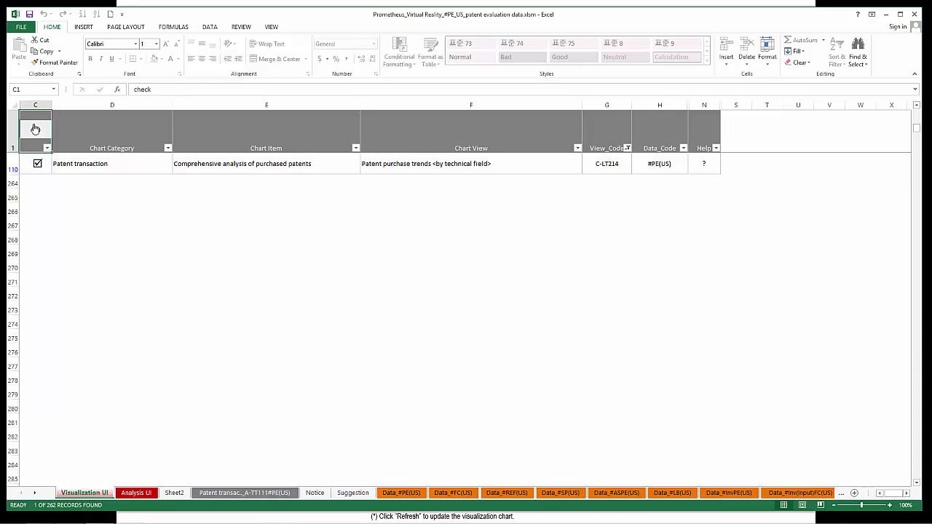
pyautogui.click(35, 129)
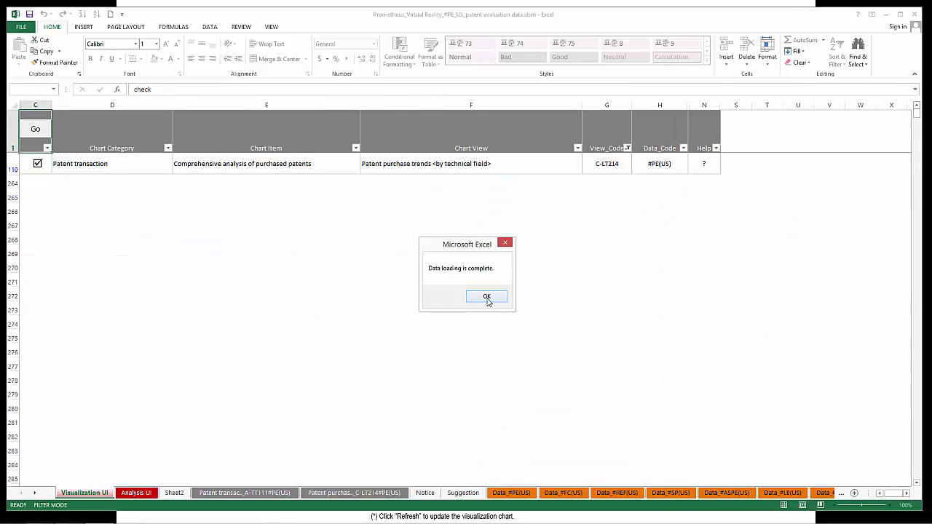
pyautogui.click(487, 297)
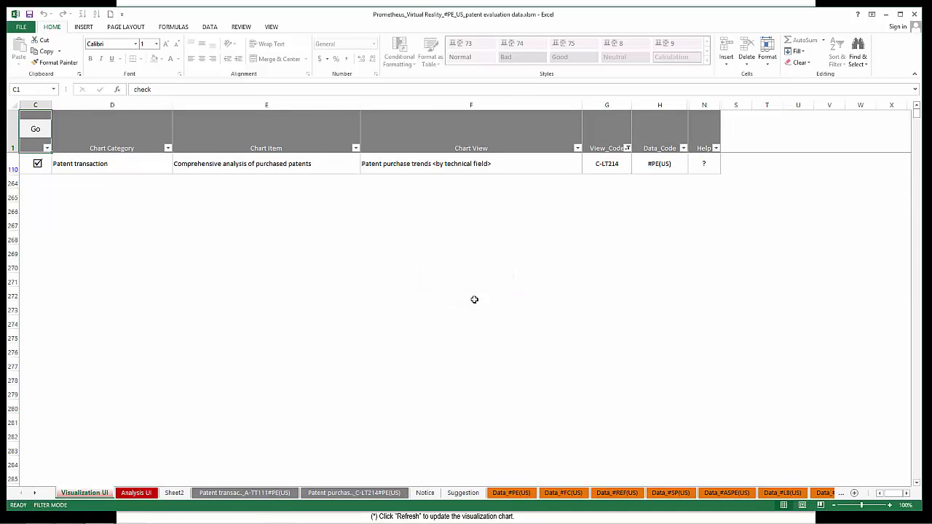
pyautogui.click(358, 492)
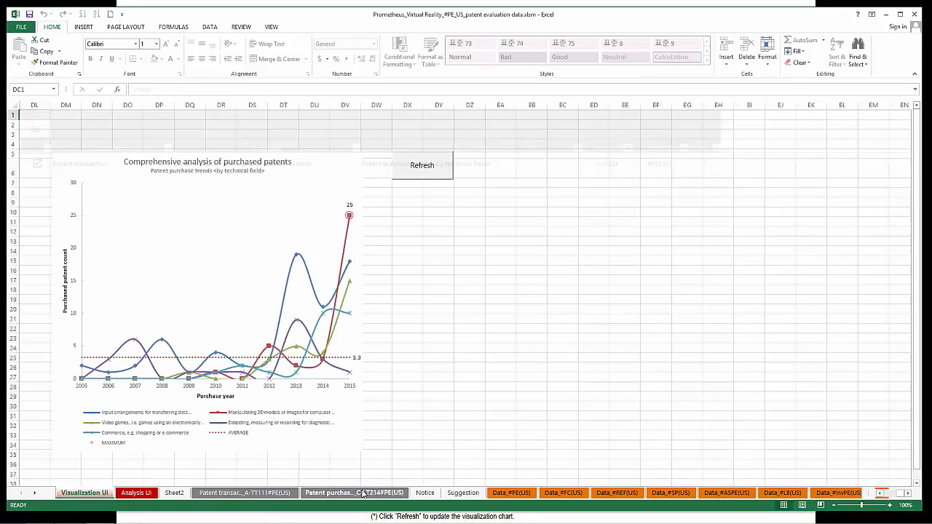
# Step: Filter the pivot table's P3 Current Assignee_input to GOOGLE and GOOGLE TECHNOLOGY HOLDINGS by searching for "google"
pyautogui.click(32, 348)
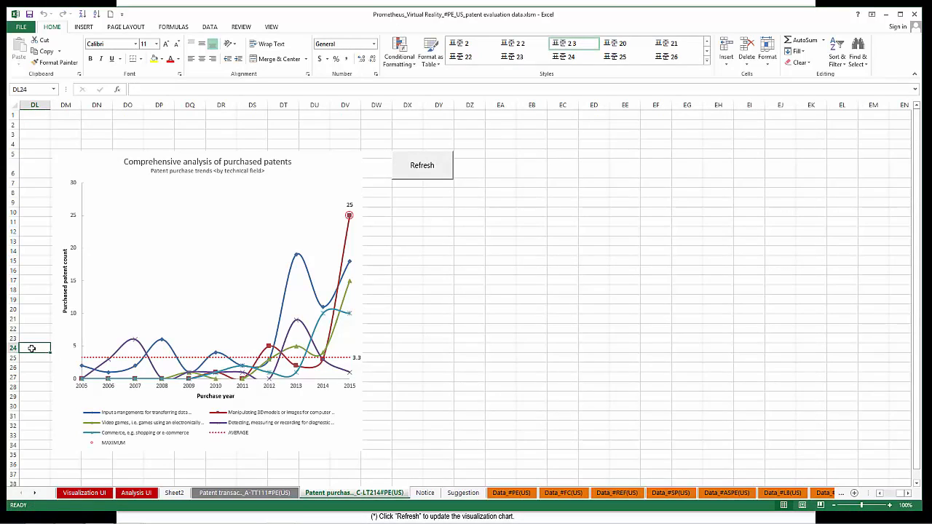
pyautogui.press('Home')
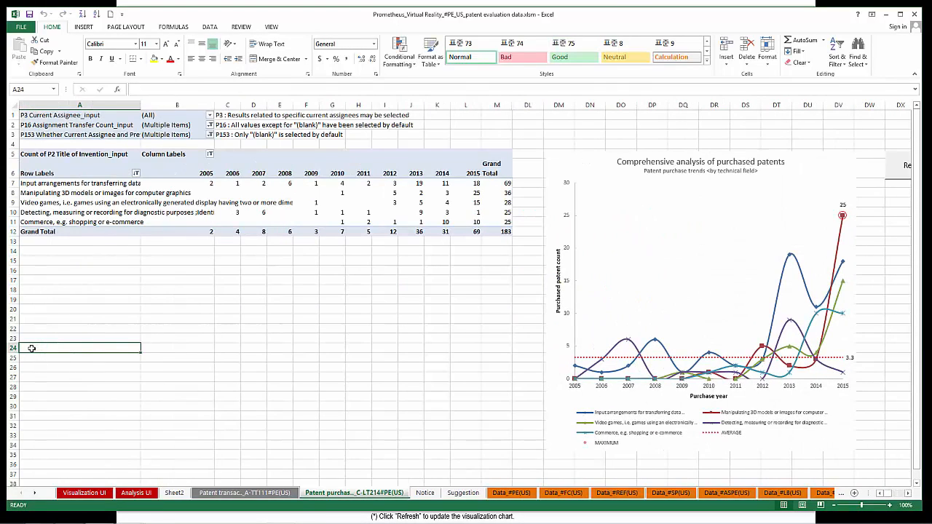
pyautogui.keyDown('ctrl'); pyautogui.scroll(1, 32, 348); pyautogui.keyUp('ctrl')
pyautogui.click(67, 158)
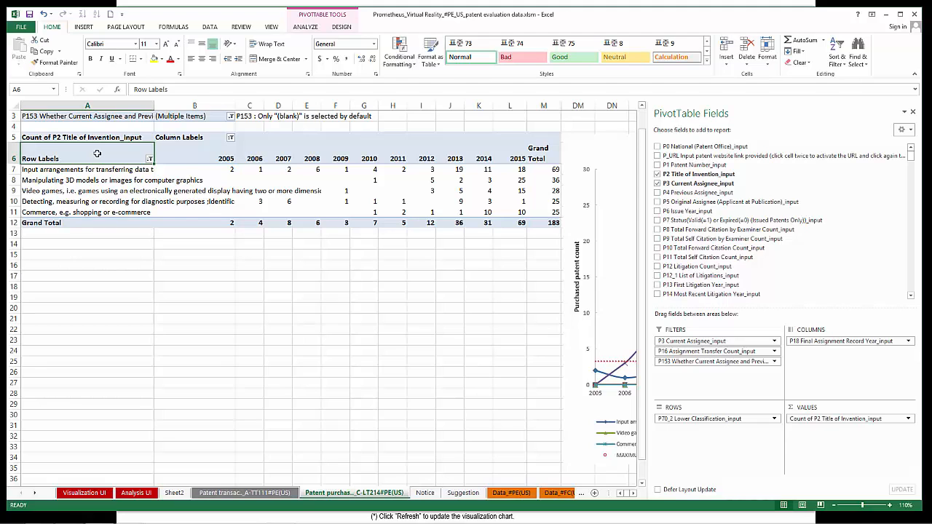
pyautogui.scroll(2, 121, 135)
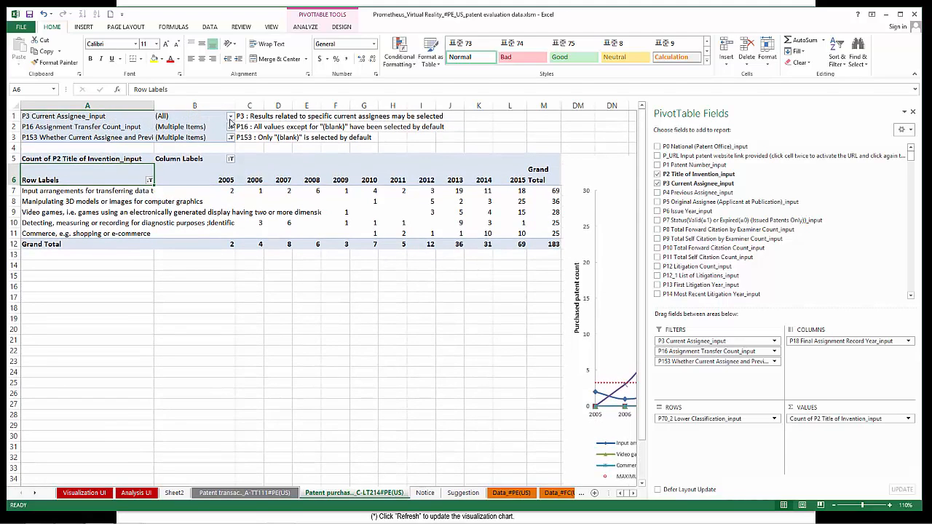
pyautogui.click(230, 115)
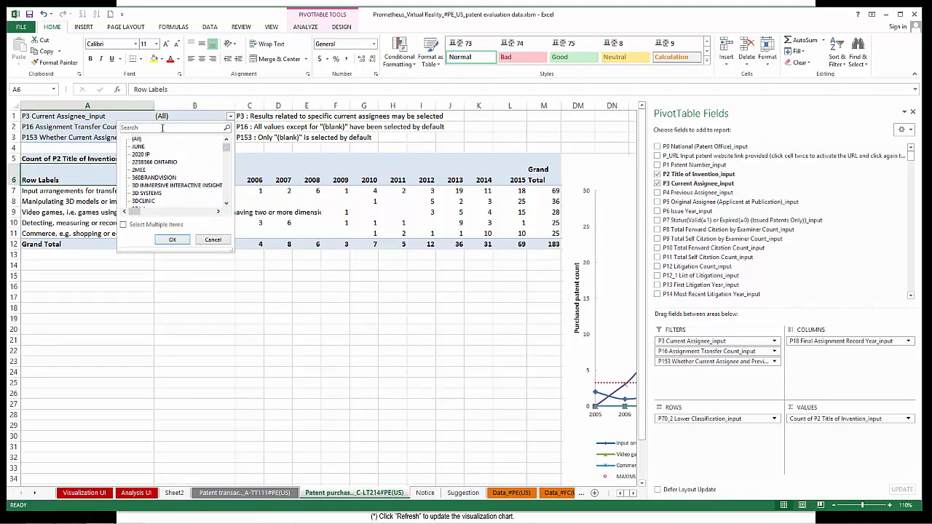
pyautogui.click(123, 224)
pyautogui.click(150, 127)
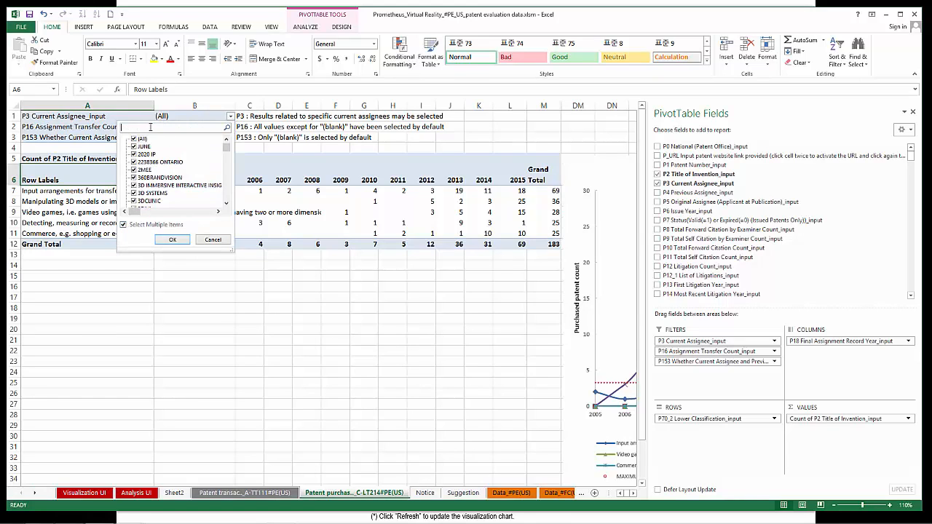
pyautogui.write('google')
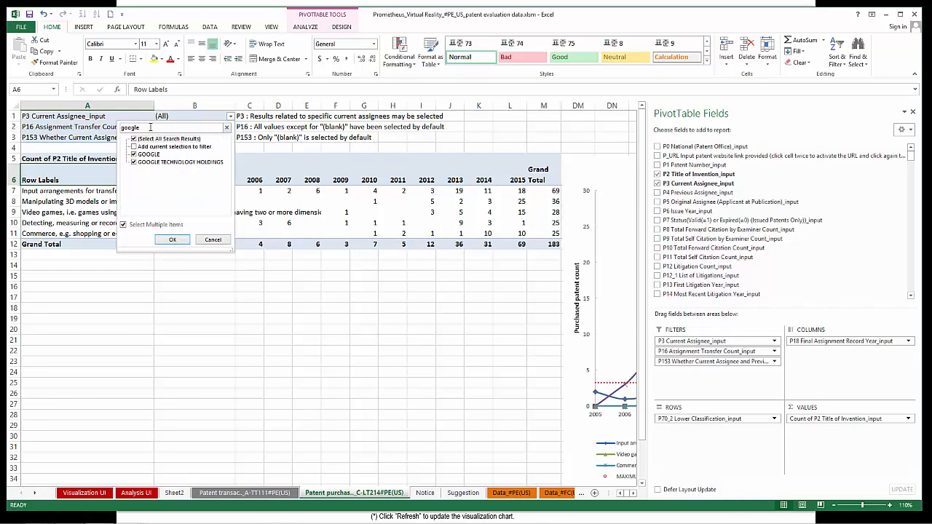
pyautogui.click(173, 240)
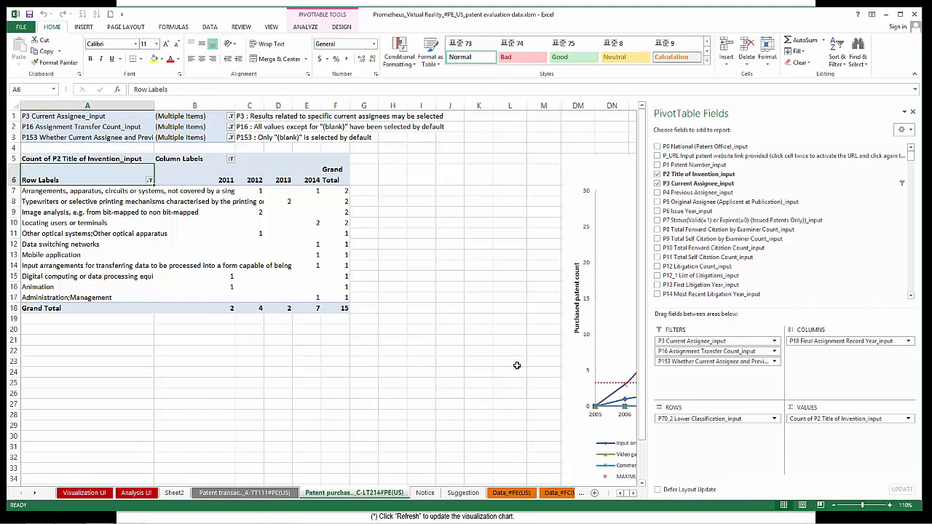
# Step: Hide the empty columns H to M beside the pivot table and refresh the purchase trends chart
pyautogui.moveTo(539, 111); pyautogui.dragTo(386, 108)
pyautogui.rightClick(434, 180)
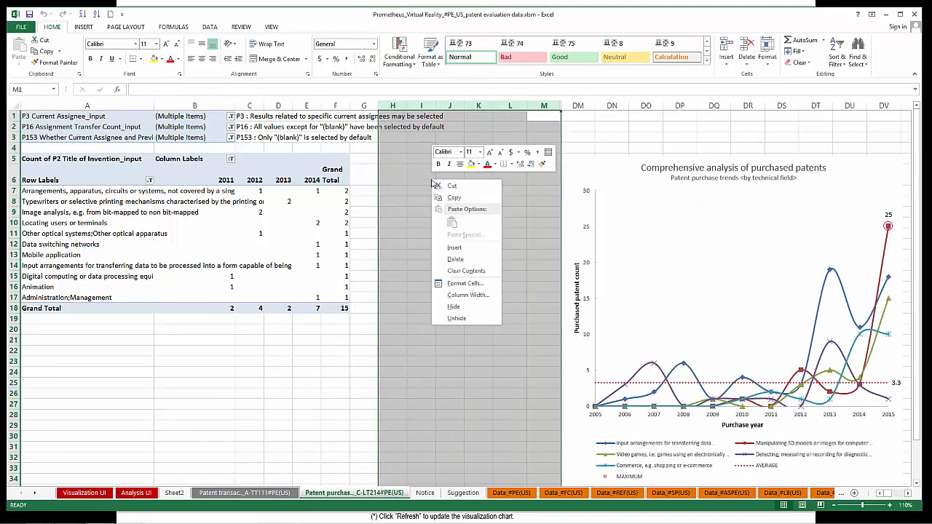
pyautogui.click(454, 306)
pyautogui.click(779, 184)
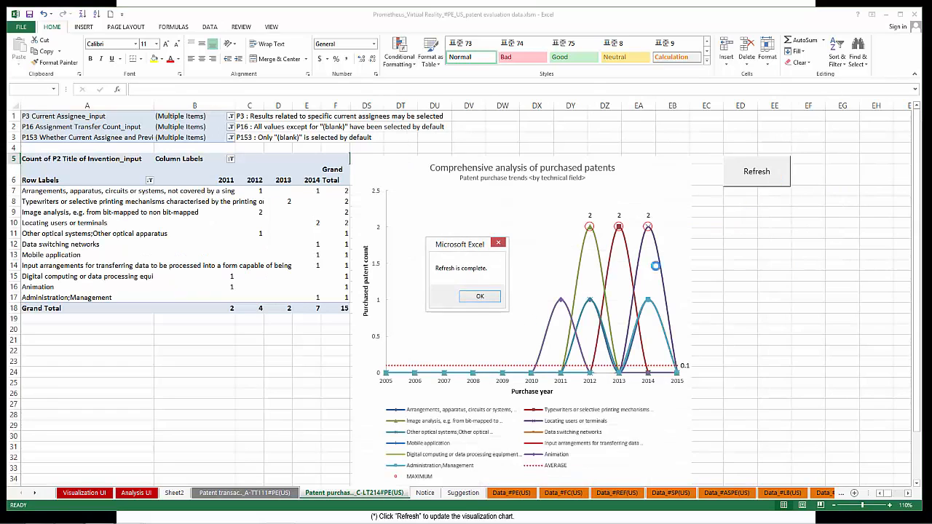
pyautogui.click(476, 297)
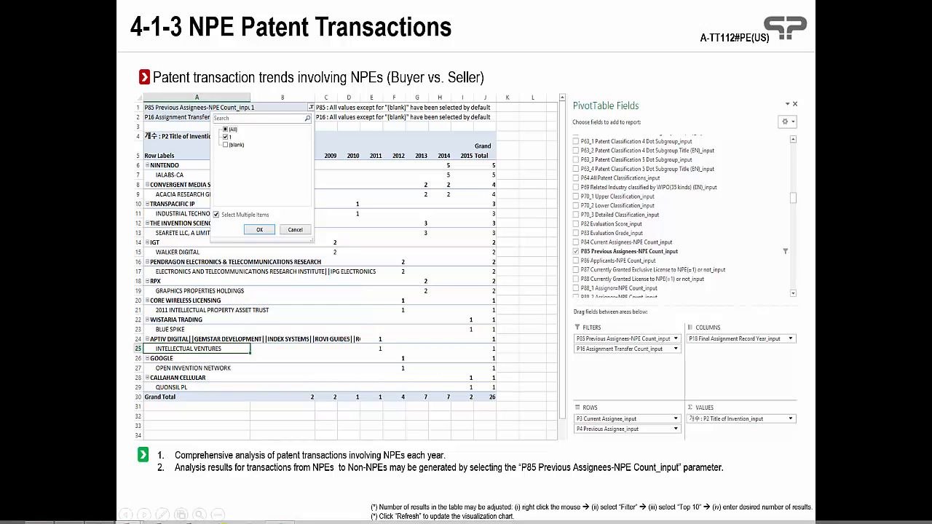
# Step: Switch to the Excel workbook and filter the Analysis UI sheet's View_Code column to A-TT112
pyautogui.moveTo(102, 520)
pyautogui.click(99, 515)
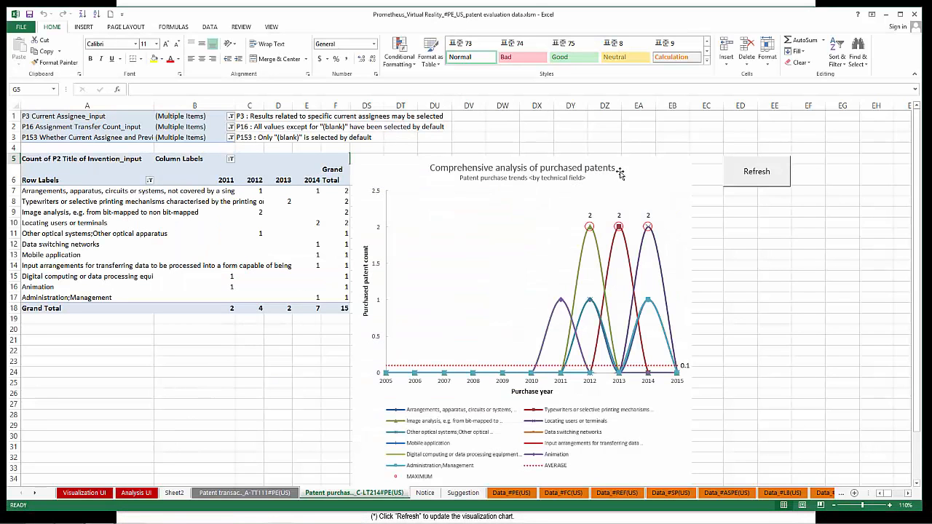
pyautogui.click(136, 493)
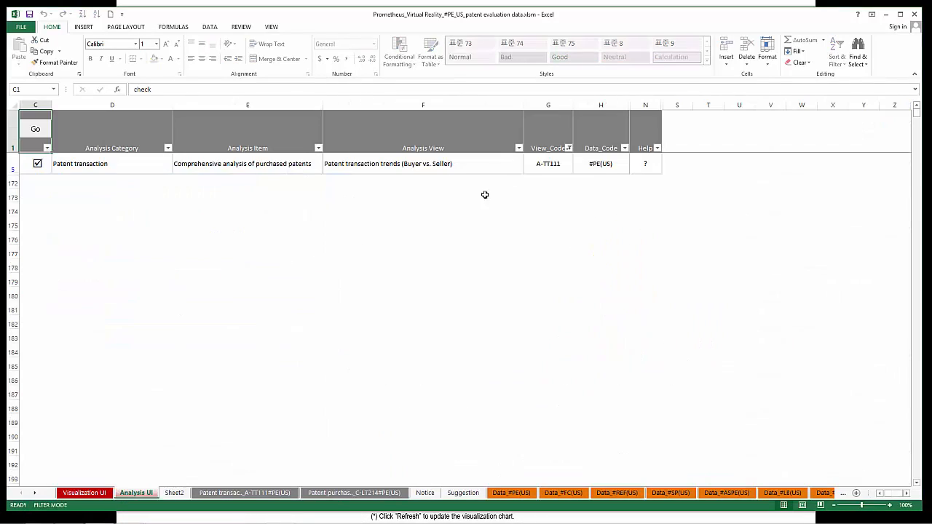
pyautogui.click(568, 148)
pyautogui.click(500, 231)
pyautogui.write('a-tt112')
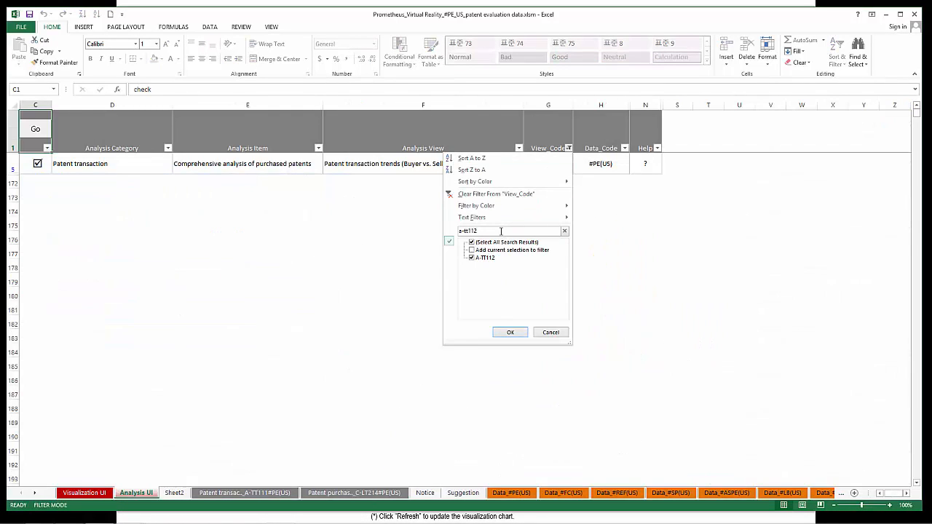
pyautogui.click(508, 332)
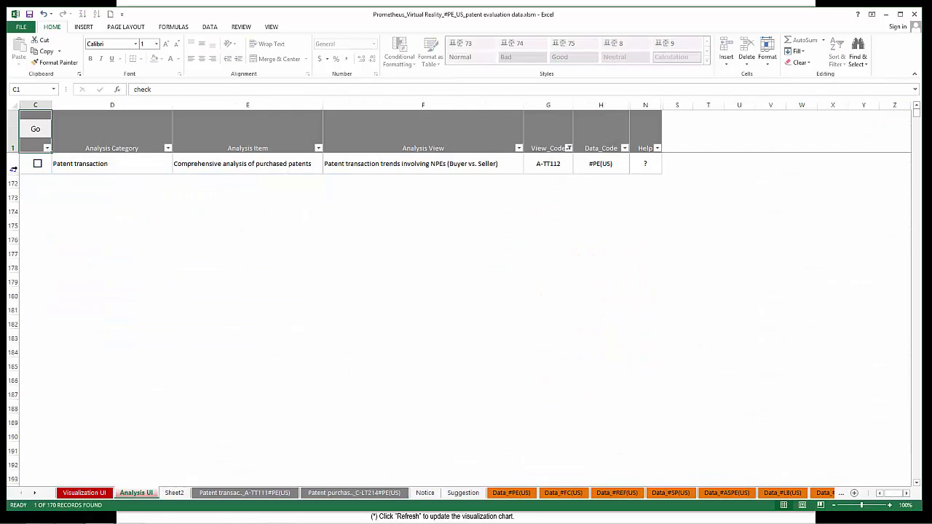
# Step: Generate the A-TT112 table of patent transactions involving NPEs, open its new sheet and display the pivot table's field list
pyautogui.click(38, 165)
pyautogui.click(35, 129)
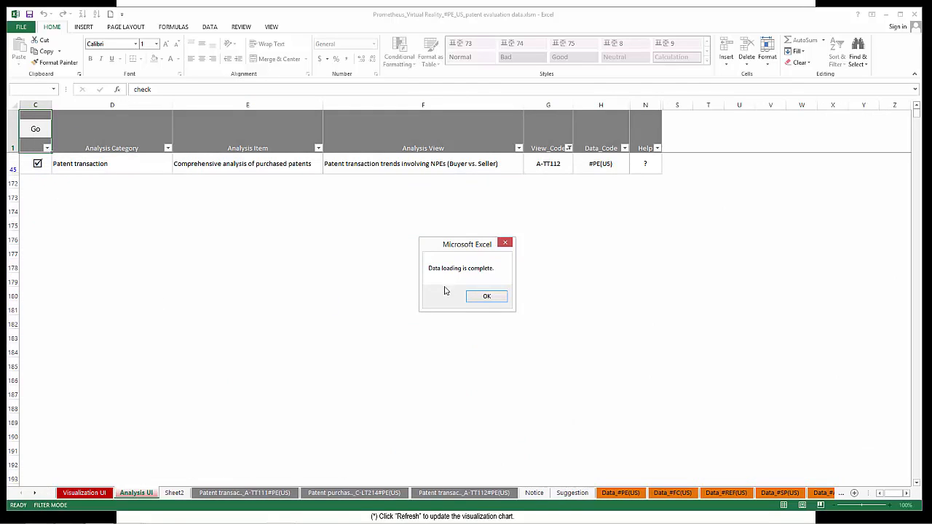
pyautogui.click(485, 297)
pyautogui.click(466, 492)
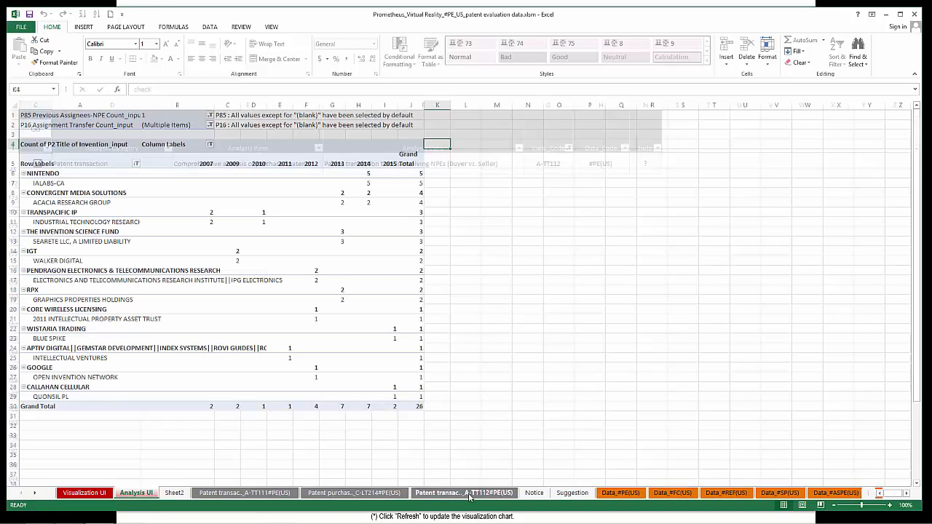
pyautogui.click(64, 161)
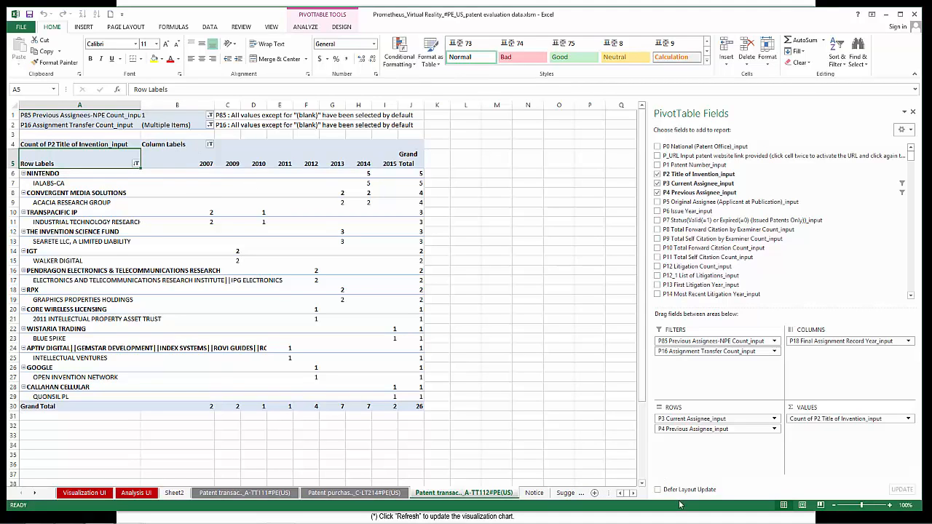
pyautogui.doubleClick(889, 505)
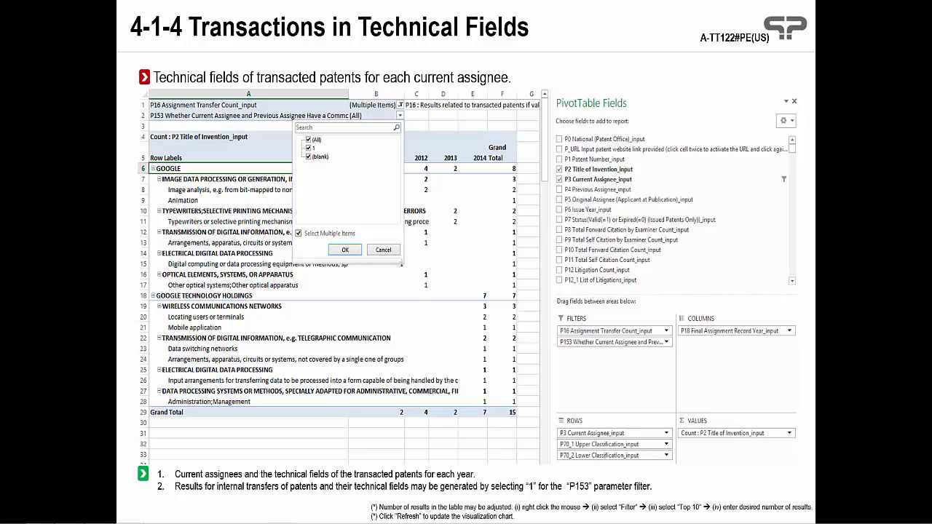
# Step: Return to the Excel workbook and filter the Analysis UI sheet's View_Code column to A-TT122
pyautogui.moveTo(166, 522)
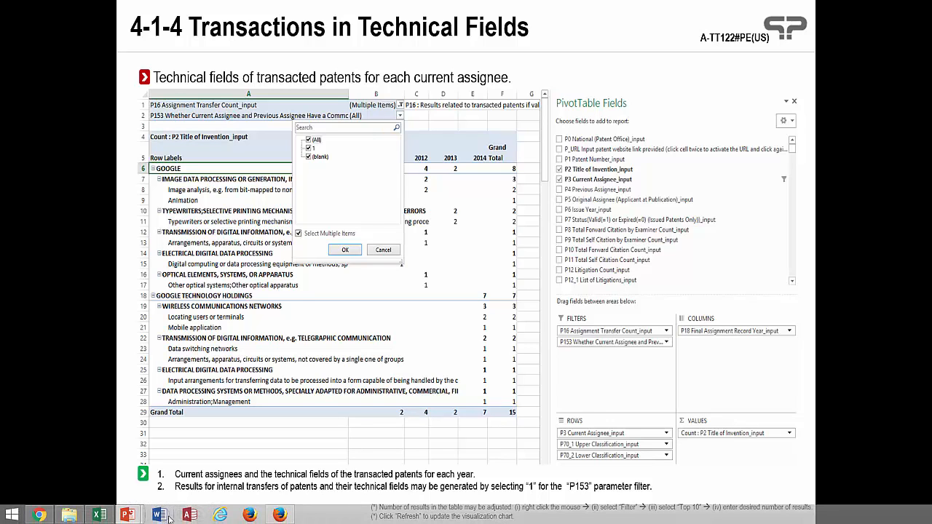
pyautogui.click(99, 514)
pyautogui.click(568, 147)
pyautogui.click(478, 230)
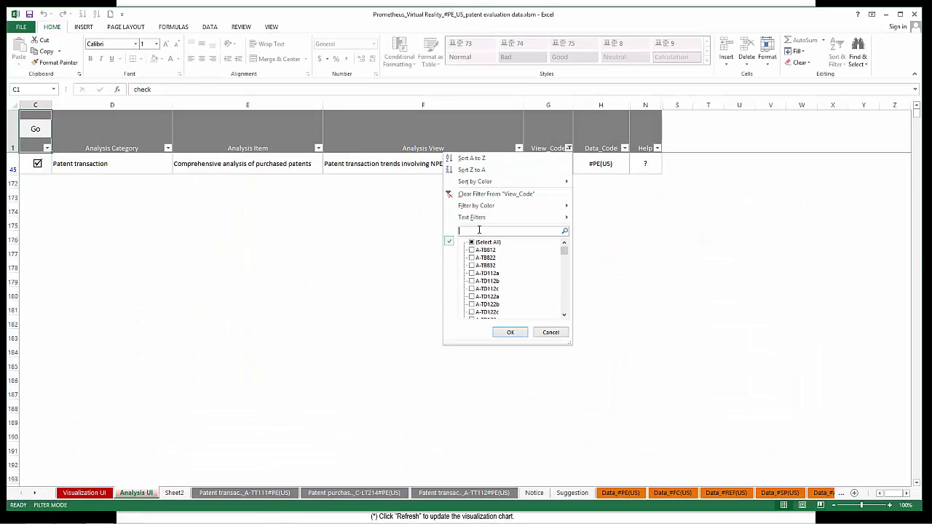
pyautogui.write('tt122')
pyautogui.press('Return')
# Step: Generate the A-TT122 table of transacted patents by technical field, open its new sheet and display the pivot table's field list
pyautogui.click(37, 164)
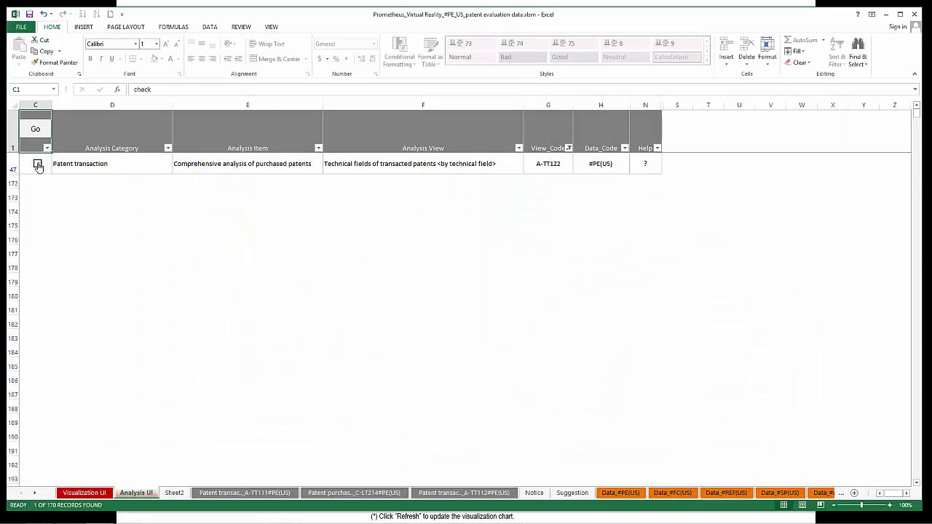
pyautogui.click(38, 130)
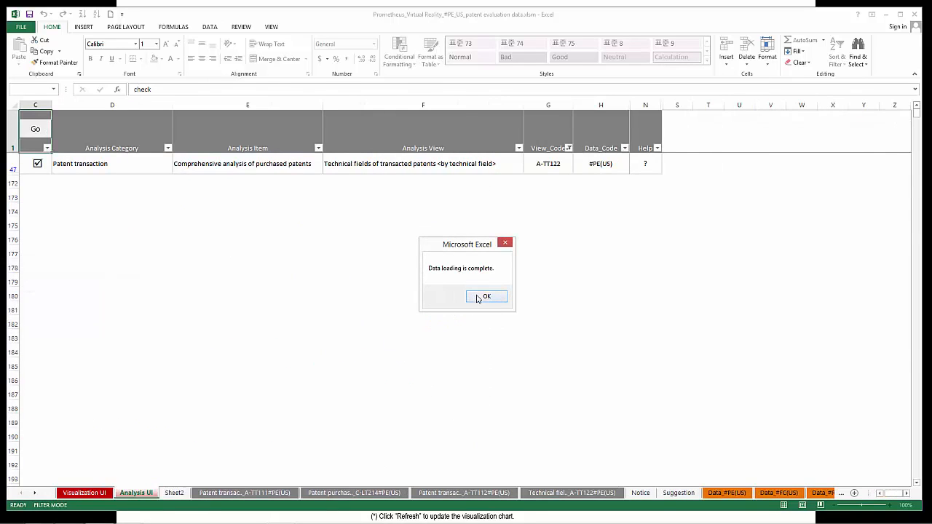
pyautogui.click(485, 297)
pyautogui.click(563, 495)
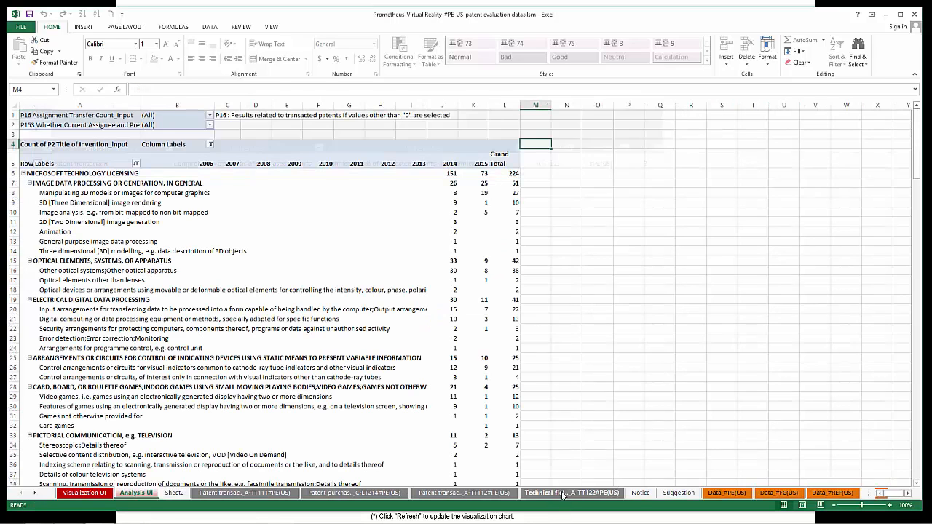
pyautogui.click(49, 161)
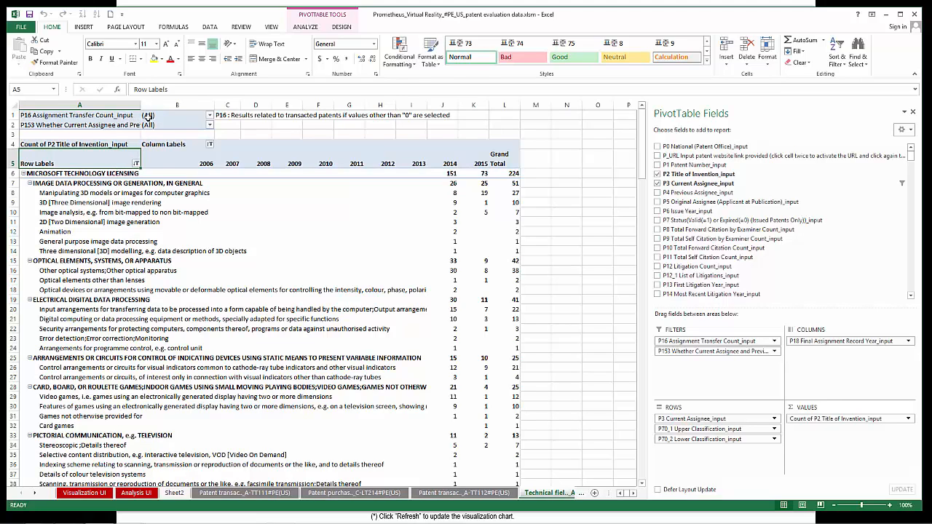
# Step: Enable multiple-item selection for the P153 filter and limit it to 1 to show internal patent transfers
pyautogui.click(211, 124)
pyautogui.click(103, 233)
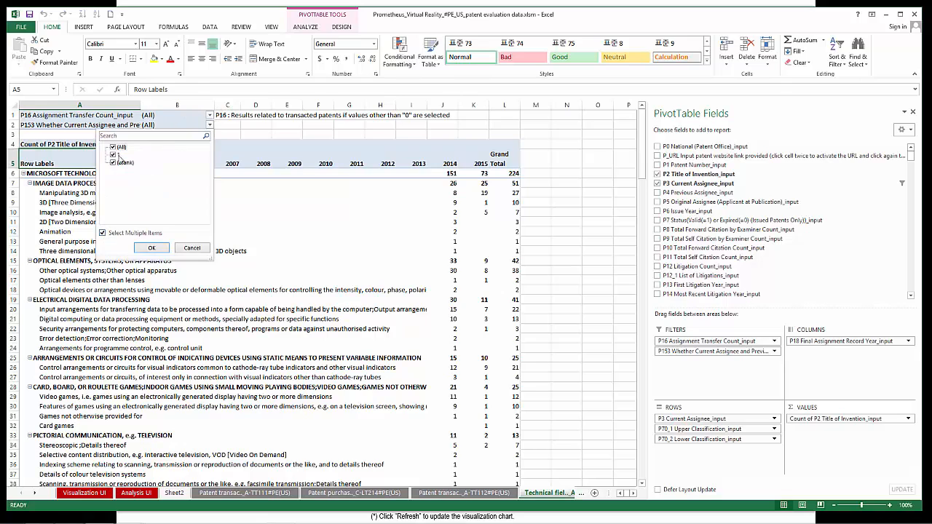
pyautogui.click(114, 163)
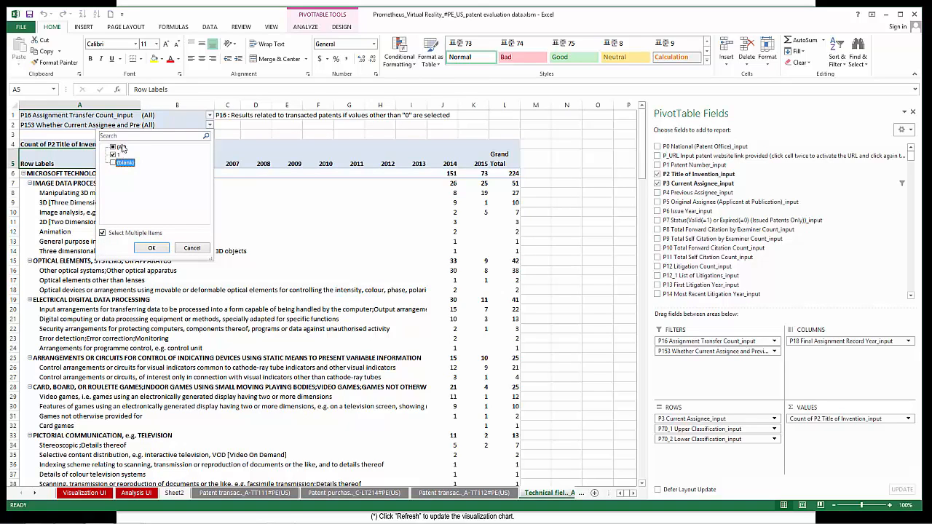
pyautogui.click(151, 248)
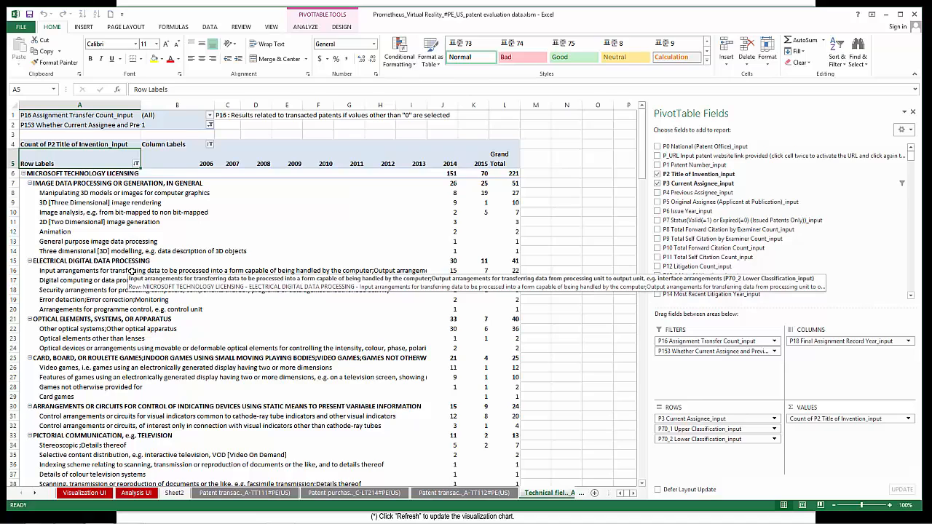
# Step: Change the P153 filter to include only (blank) entries
pyautogui.click(210, 125)
pyautogui.click(113, 155)
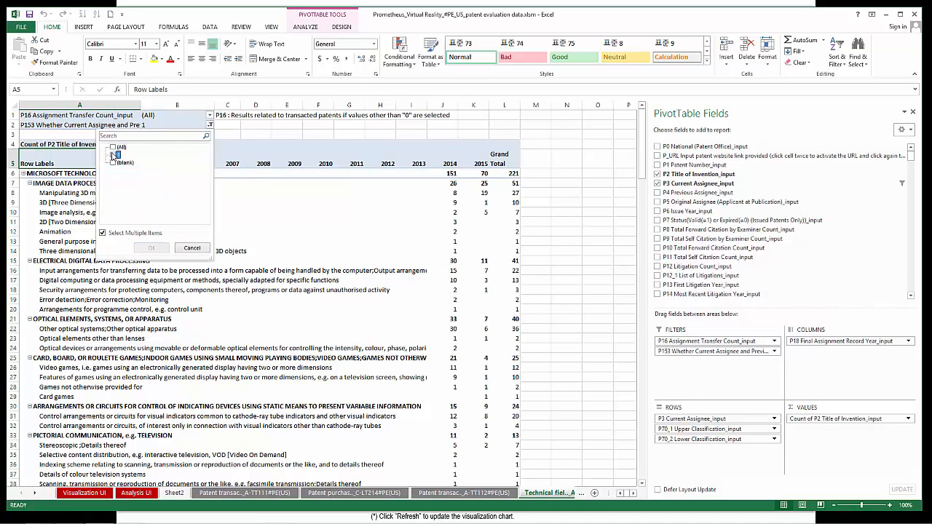
pyautogui.click(113, 163)
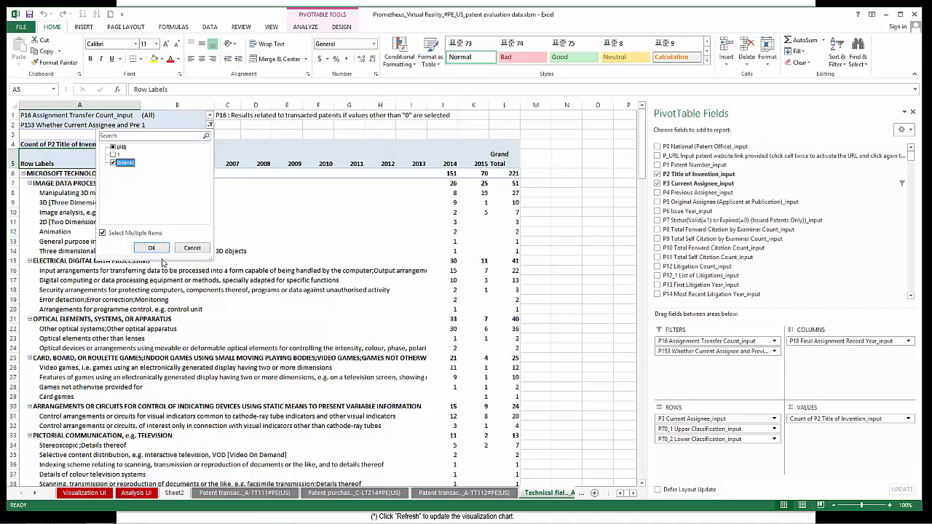
pyautogui.click(151, 249)
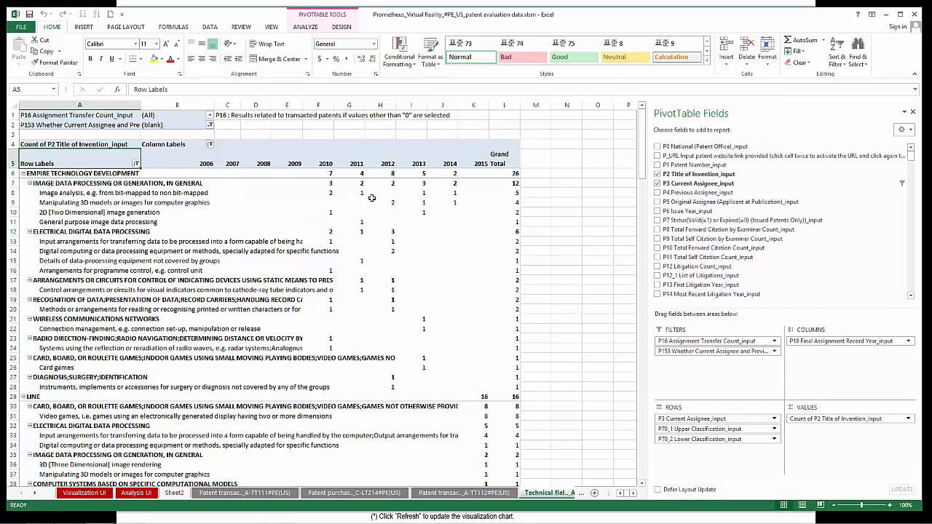
# Step: Drill into EMPIRE TECHNOLOGY DEVELOPMENT's image analysis grand total and activate the URL of patent 8610771 as a link
pyautogui.doubleClick(513, 193)
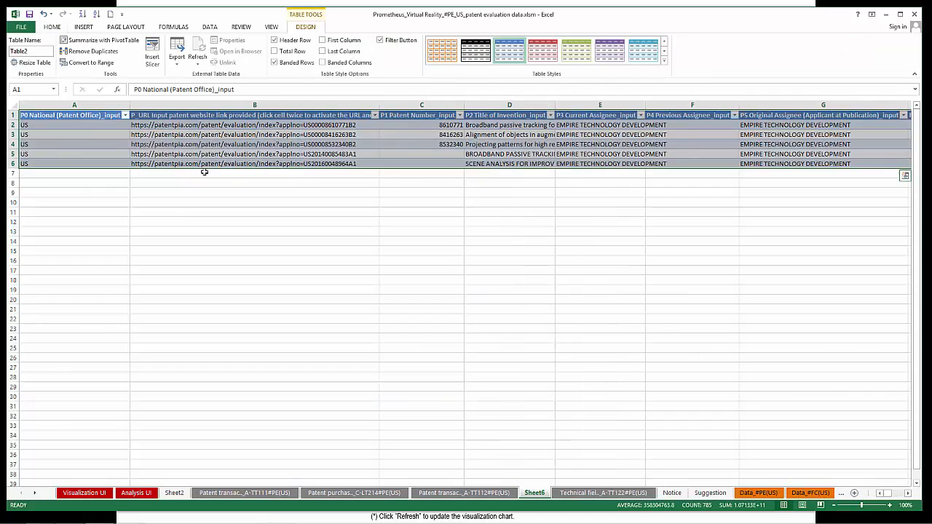
pyautogui.doubleClick(216, 125)
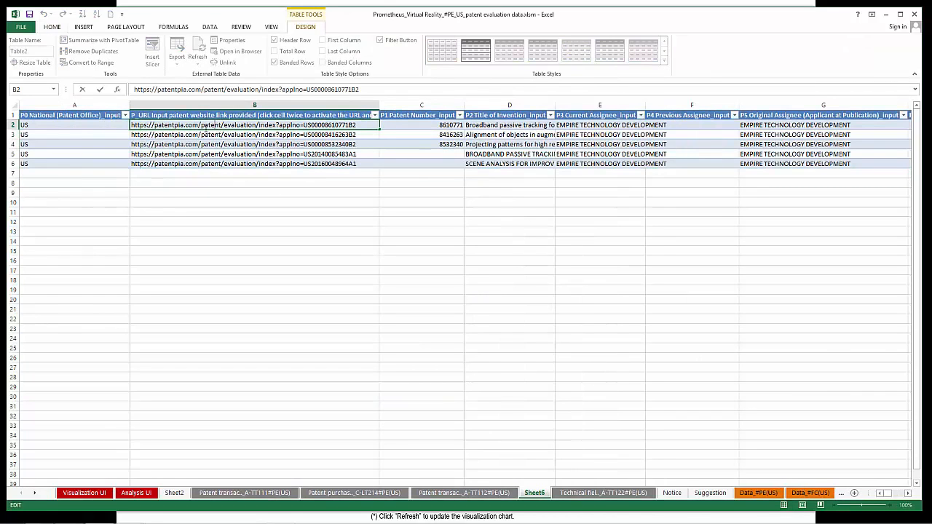
pyautogui.press('Return')
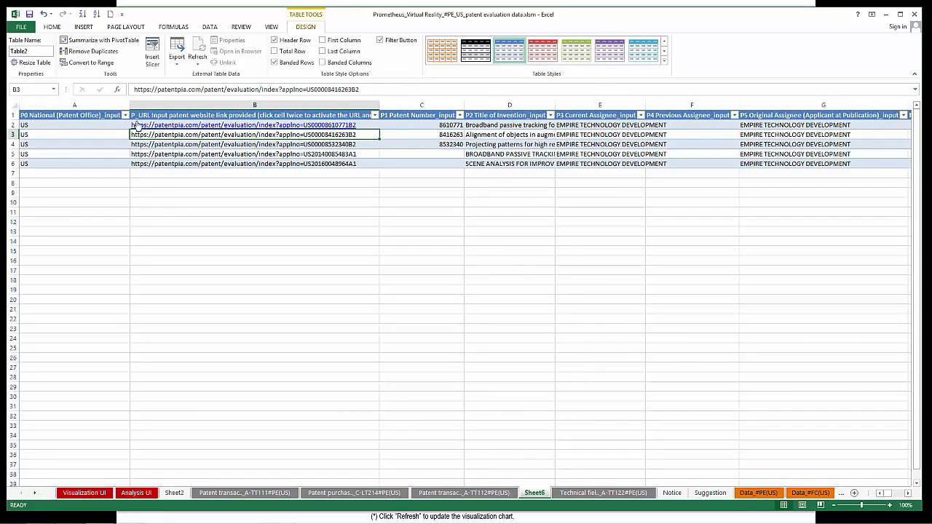
# Step: Examine the first patent's fields across the detail table, from patent number through forward citation count
pyautogui.click(419, 126)
pyautogui.press('Right')
pyautogui.press('Right')
pyautogui.press('Right')
pyautogui.press('Right')
pyautogui.press('Right')
pyautogui.press('Right')
pyautogui.press('Right')
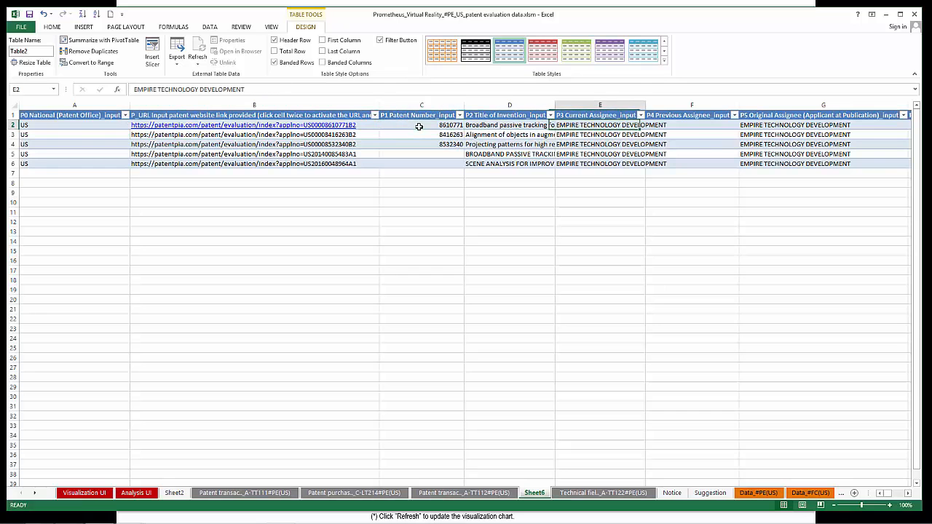
pyautogui.press('Right')
pyautogui.press('Right')
pyautogui.press('Right')
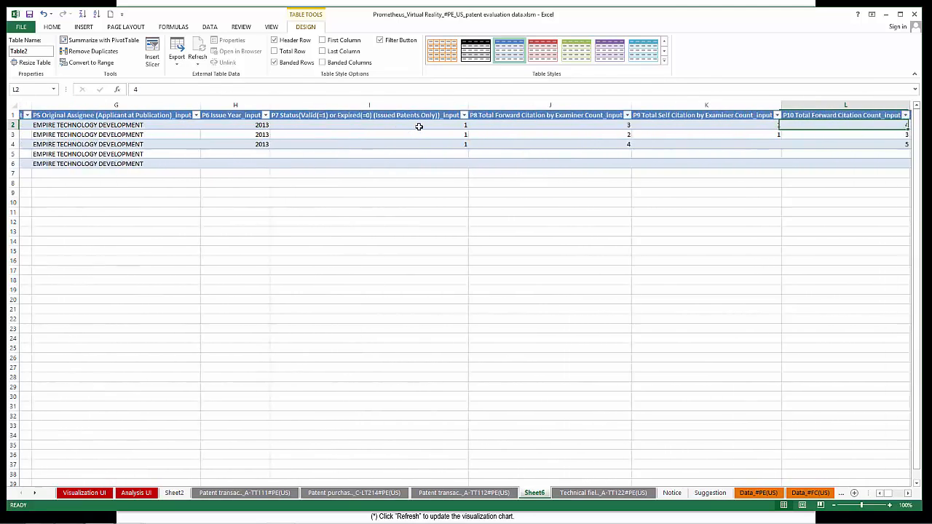
pyautogui.press('Home')
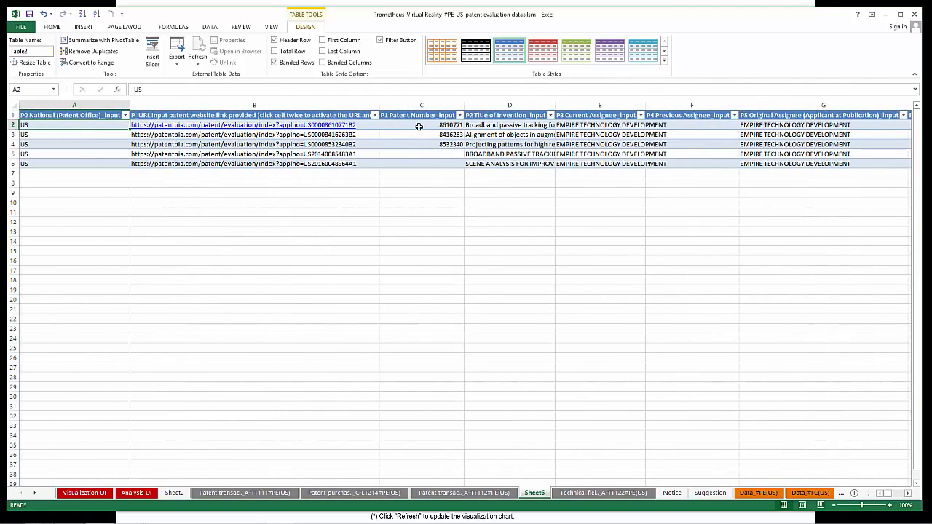
# Step: Open patent 8610771's PatentPia page from its link and view its litigation/dispute evaluation and NPE information
pyautogui.click(301, 126)
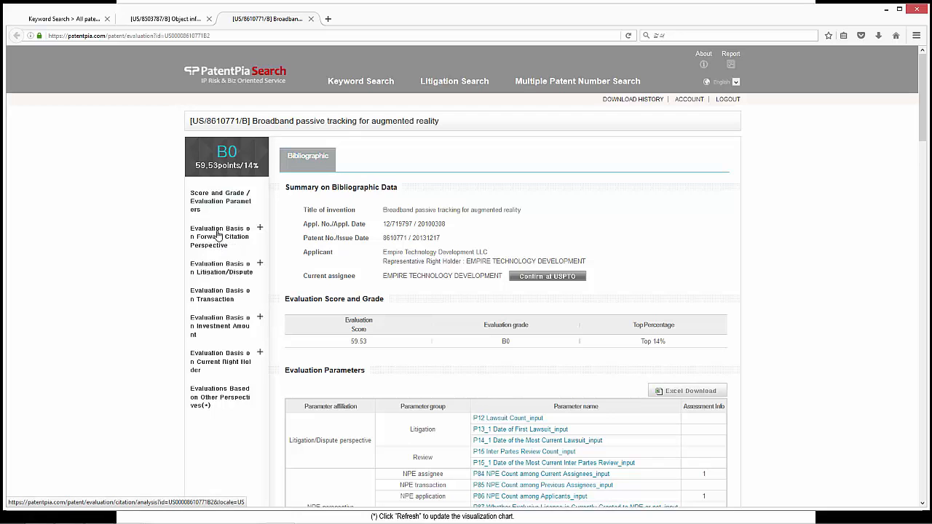
pyautogui.click(215, 270)
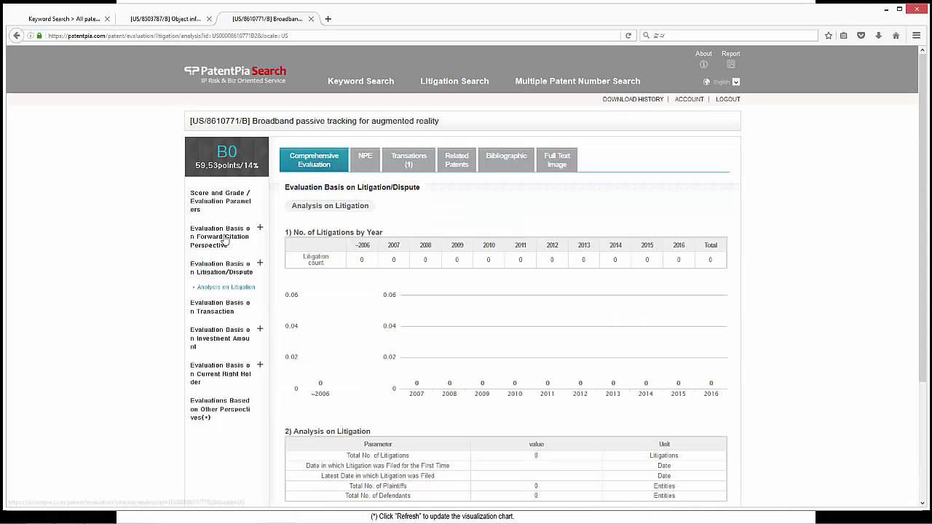
pyautogui.click(362, 171)
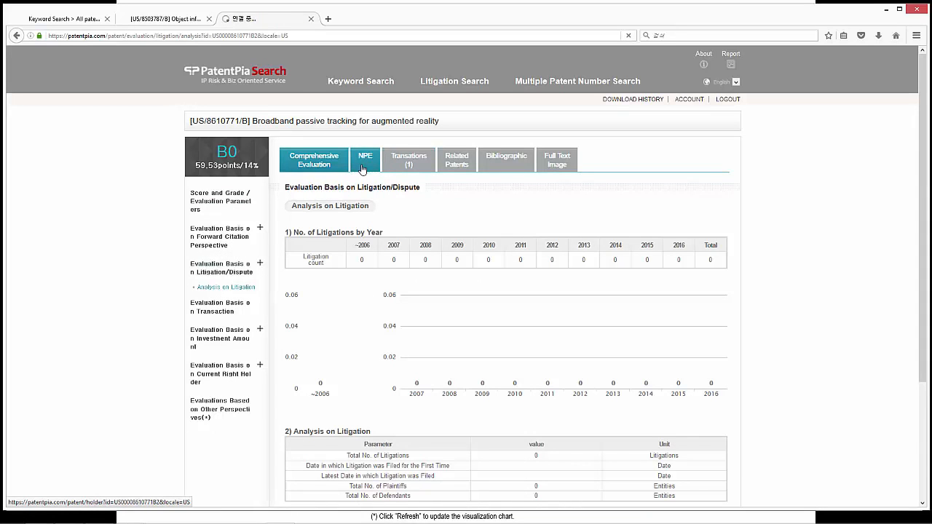